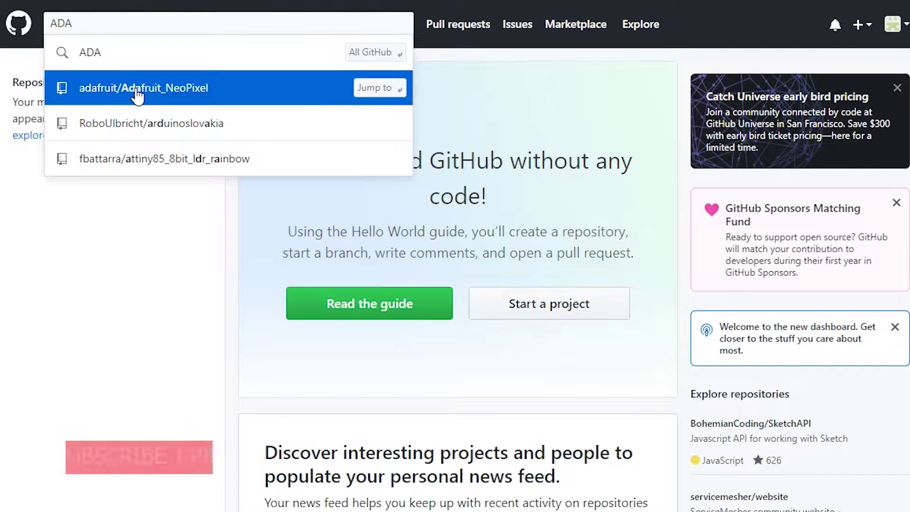
Step: Open the adafruit/Adafruit_NeoPixel repository's download options and start adding a .ZIP library in Arduino
{"action": "left_click", "coordinate": [111, 91]}
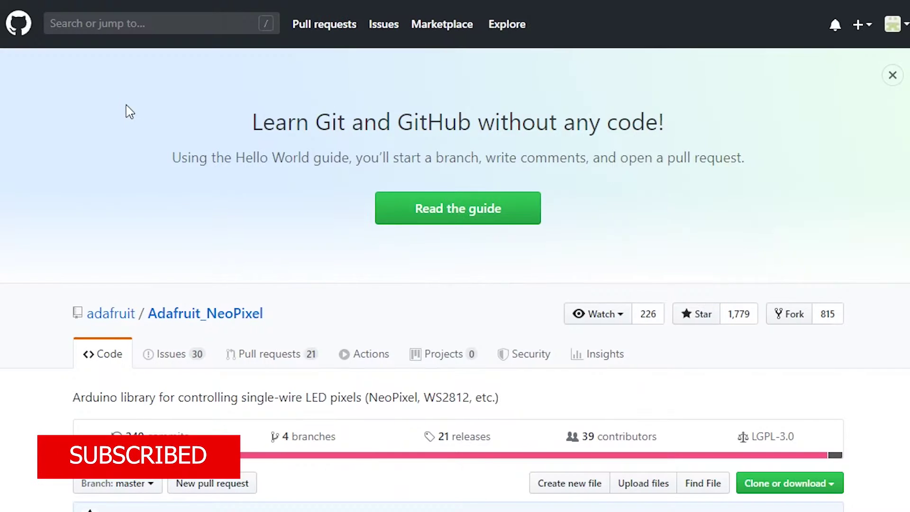
{"action": "scroll", "coordinate": [396, 187], "scroll_direction": "down", "scroll_amount": 5}
{"action": "scroll", "coordinate": [420, 199], "scroll_direction": "down", "scroll_amount": 2}
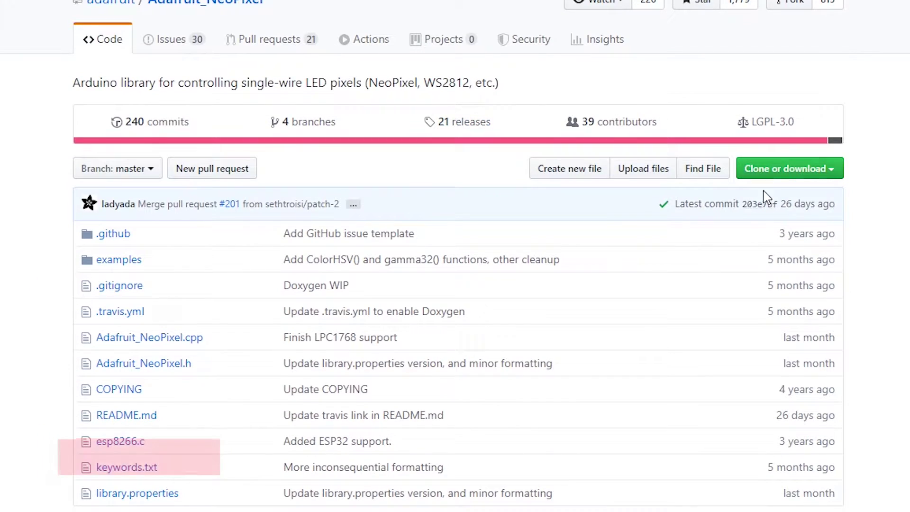
{"action": "left_click", "coordinate": [785, 168]}
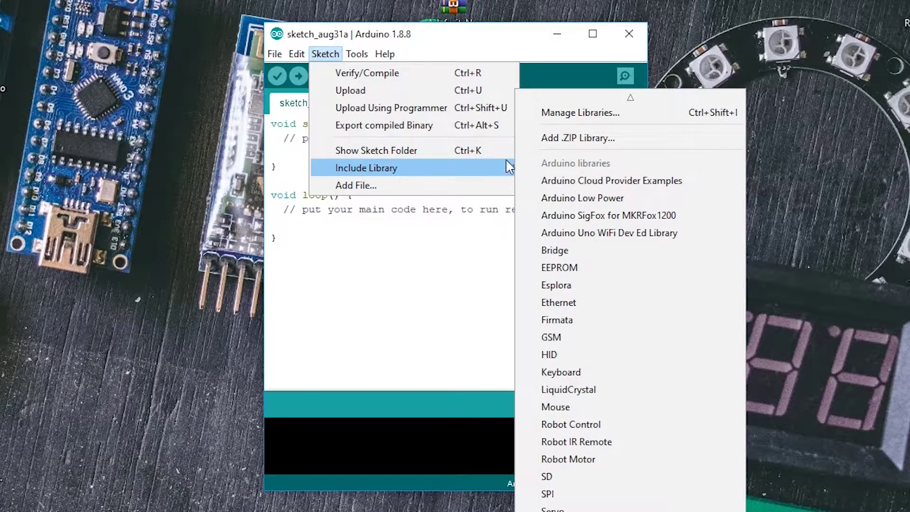
{"action": "left_click", "coordinate": [574, 137]}
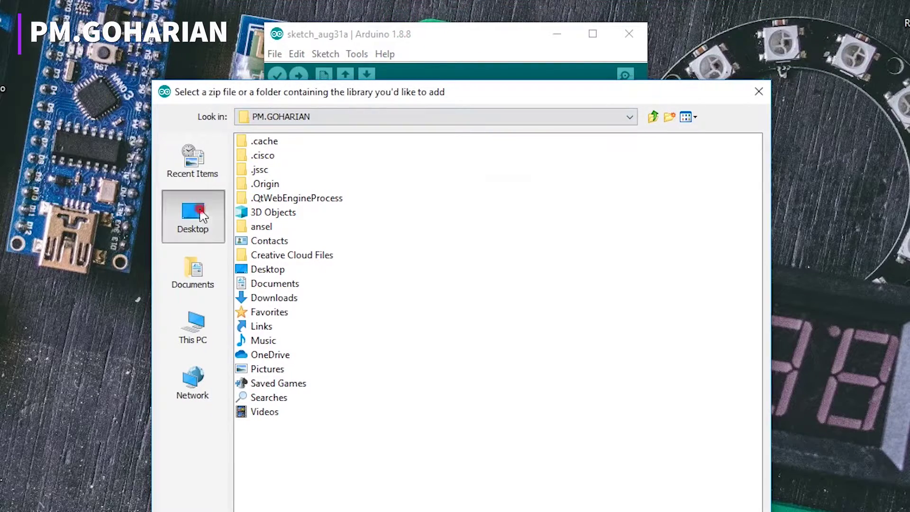
Step: Install the Adafruit_NeoPixel-master zip and open the NeoPixel 'simple' example sketch
{"action": "double_click", "coordinate": [287, 326]}
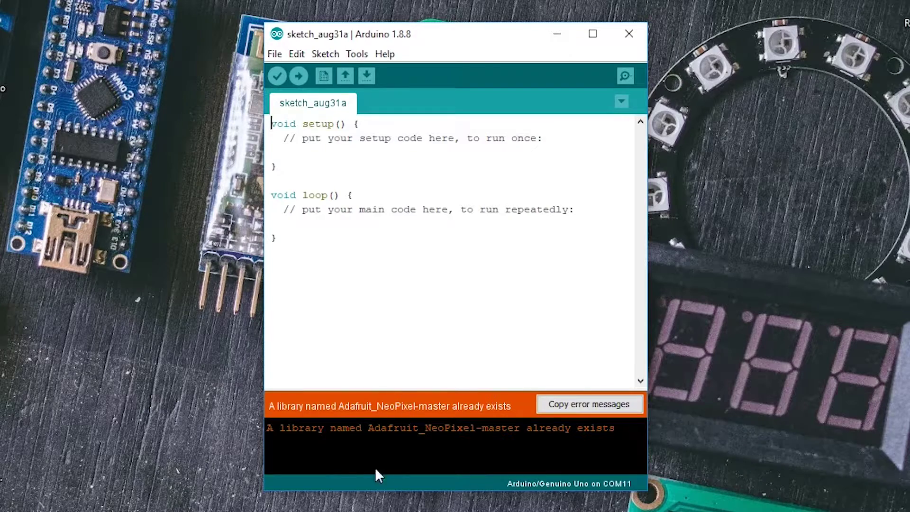
{"action": "mouse_move", "coordinate": [285, 156]}
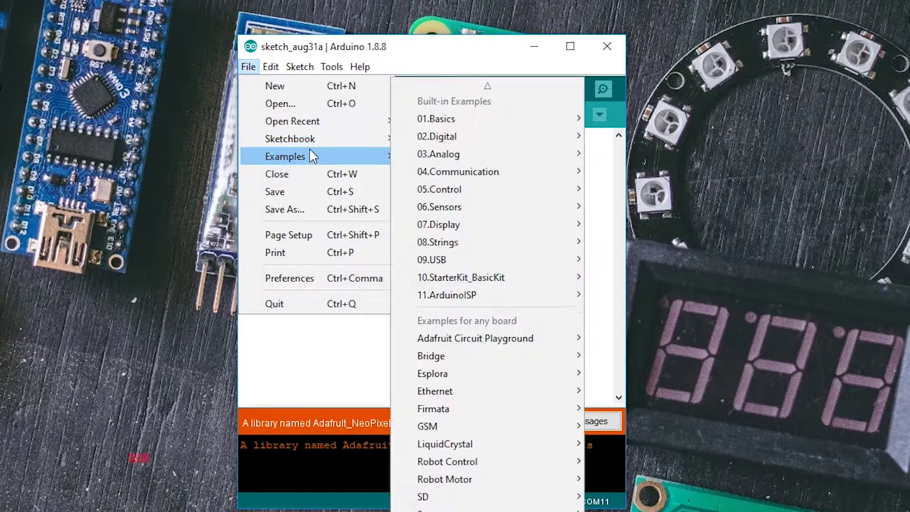
{"action": "scroll", "coordinate": [474, 284], "scroll_direction": "down", "scroll_amount": 5}
{"action": "scroll", "coordinate": [517, 384], "scroll_direction": "down", "scroll_amount": 5}
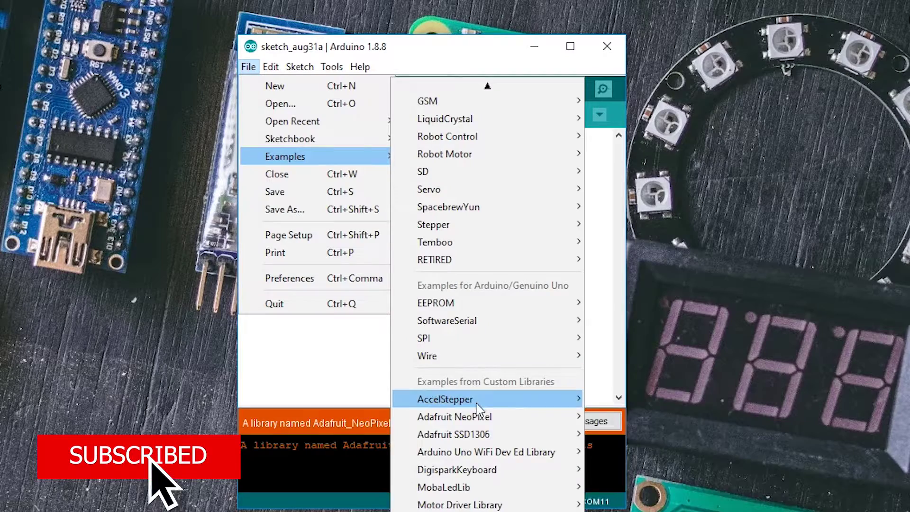
{"action": "mouse_move", "coordinate": [469, 416]}
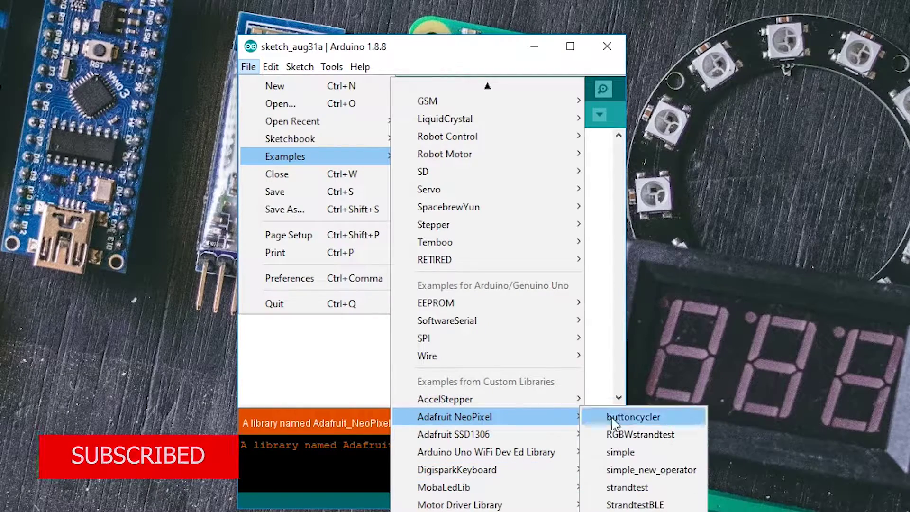
{"action": "left_click", "coordinate": [620, 452]}
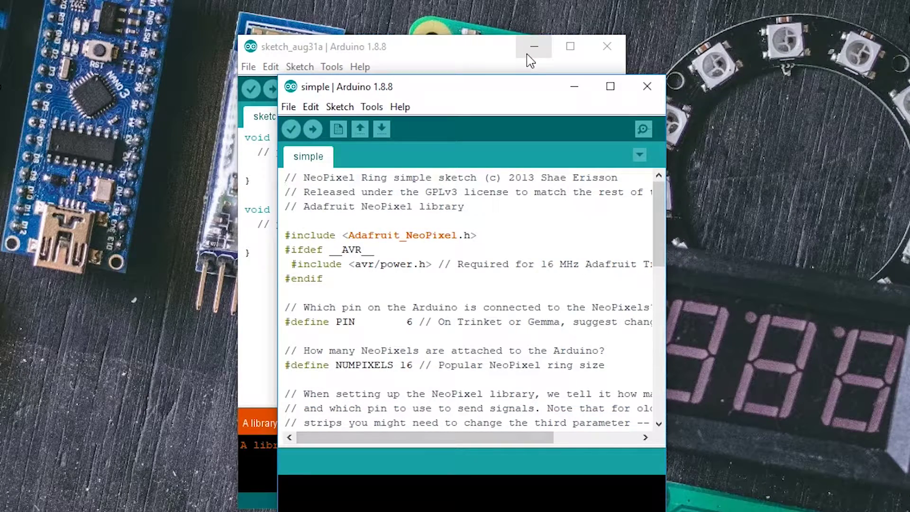
{"action": "left_click_drag", "start_coordinate": [496, 91], "coordinate": [543, 35]}
{"action": "scroll", "coordinate": [569, 298], "scroll_direction": "down", "scroll_amount": 3}
{"action": "scroll", "coordinate": [569, 299], "scroll_direction": "down", "scroll_amount": 3}
{"action": "scroll", "coordinate": [568, 299], "scroll_direction": "down", "scroll_amount": 3}
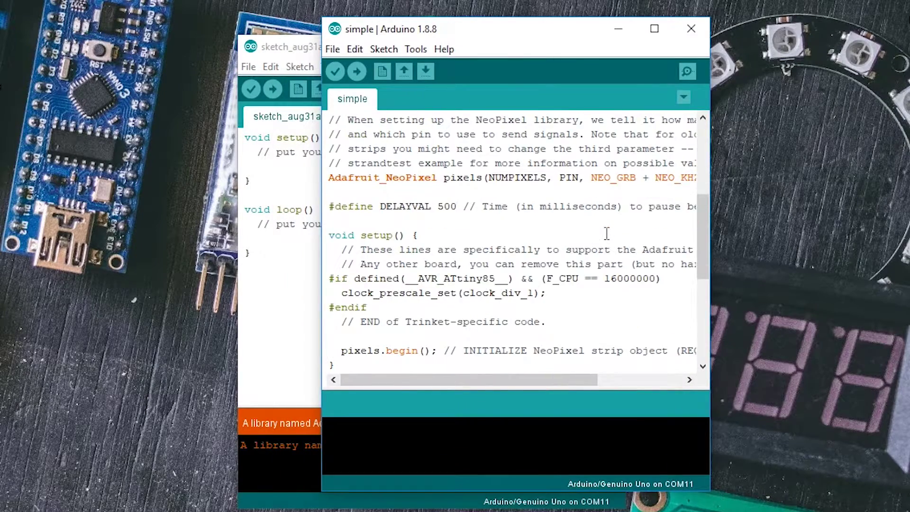
{"action": "scroll", "coordinate": [568, 298], "scroll_direction": "down", "scroll_amount": 2}
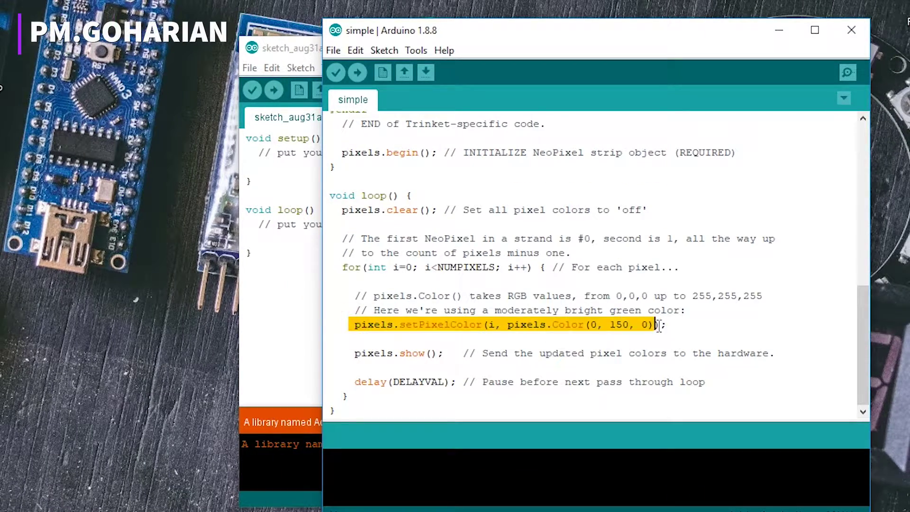